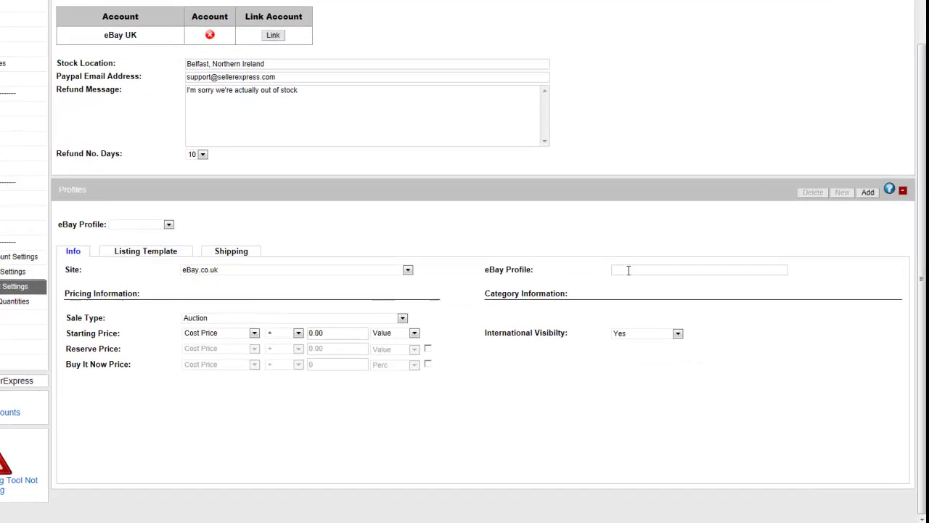
- Name the new eBay profile 'DVD - Buy it now'
{"action": "left_click", "coordinate": [642, 301]}
{"action": "type", "text": "DVD - Buy it now"}
{"action": "left_click", "coordinate": [609, 270]}
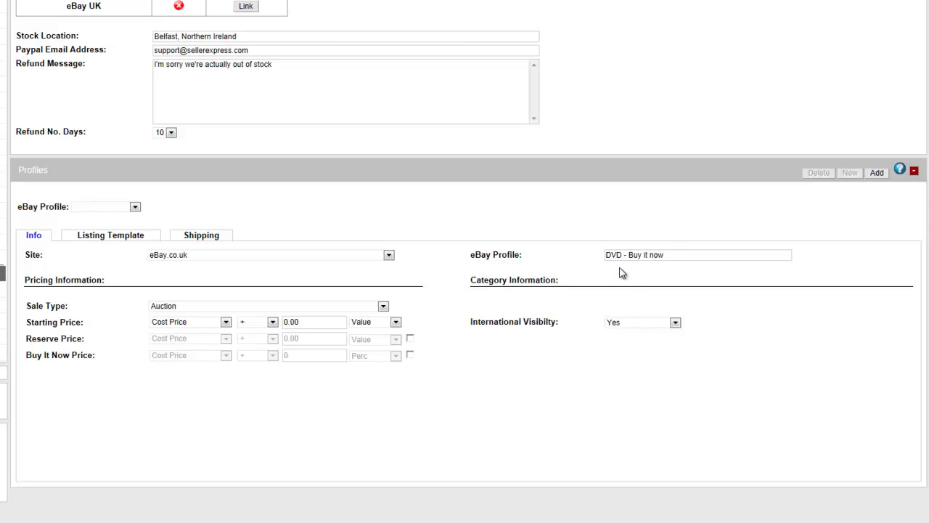
- Keep eBay.co.uk as the site and Auction as the sale type
{"action": "left_click", "coordinate": [253, 260]}
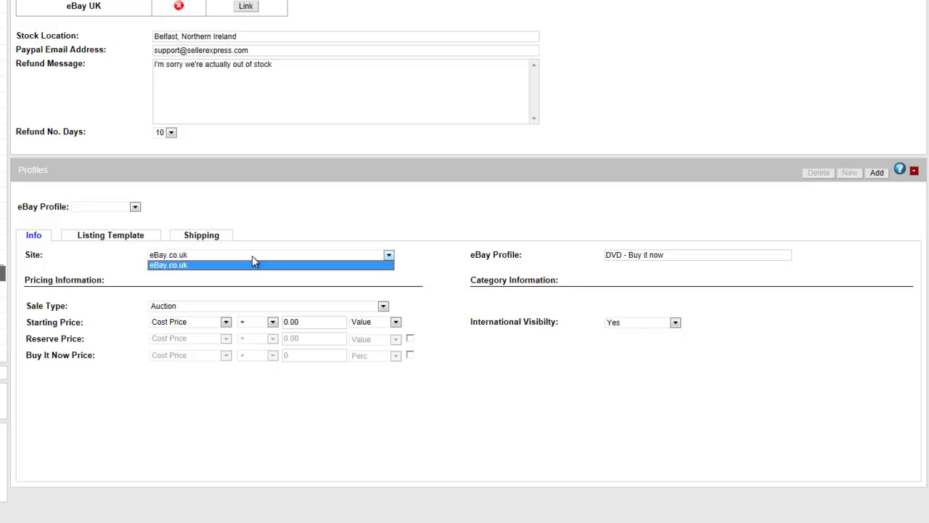
{"action": "left_click", "coordinate": [253, 261]}
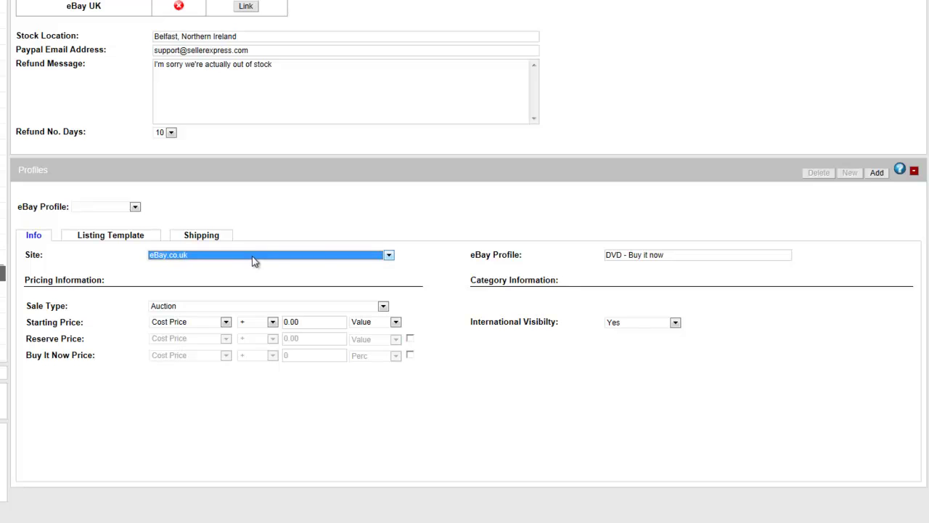
{"action": "left_click", "coordinate": [205, 308]}
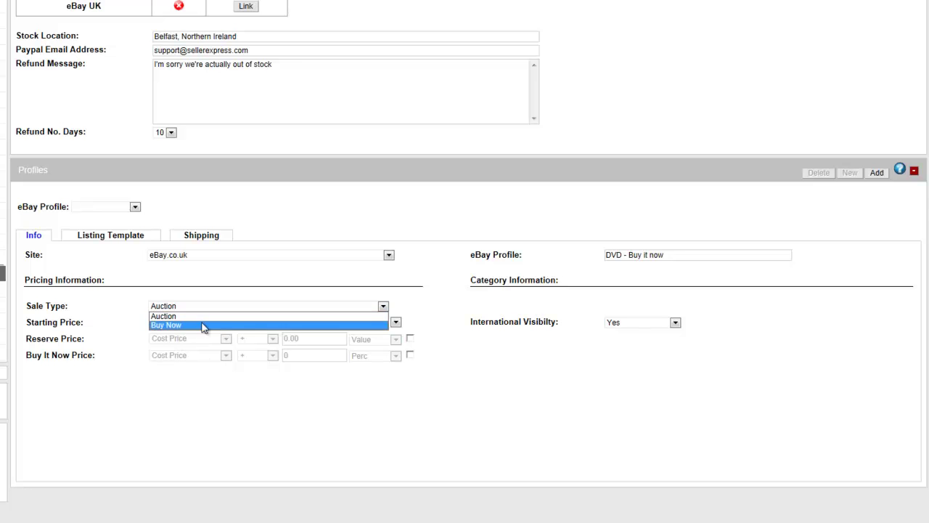
{"action": "left_click", "coordinate": [207, 315]}
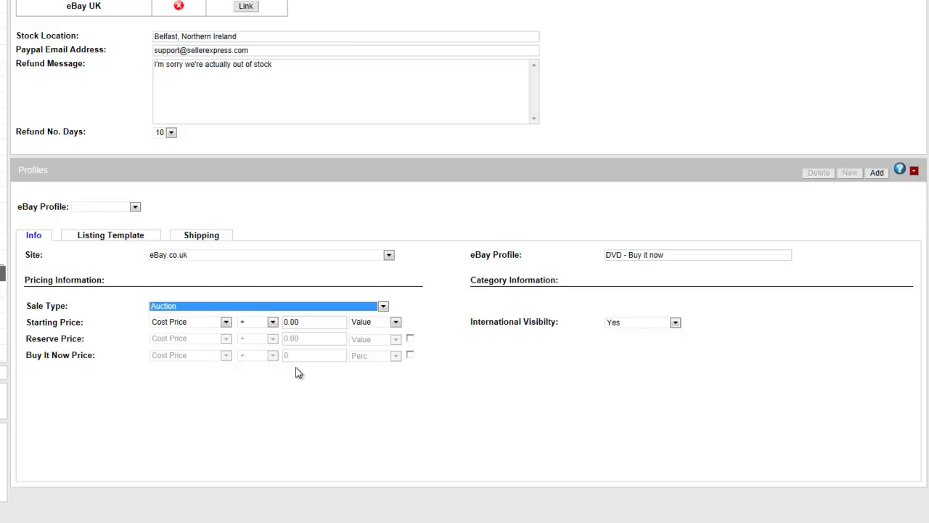
{"action": "left_click", "coordinate": [201, 324]}
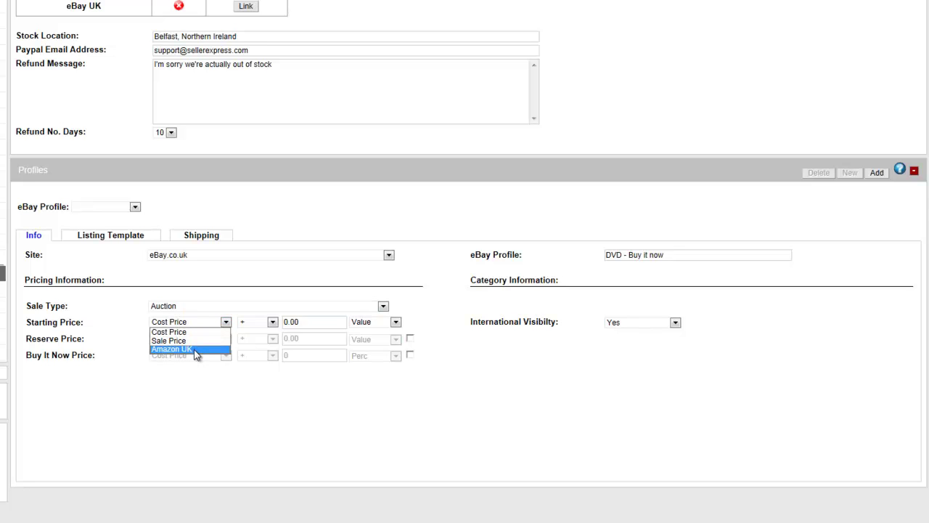
- Base the starting price on Cost Price plus a fixed value
{"action": "left_click", "coordinate": [208, 331]}
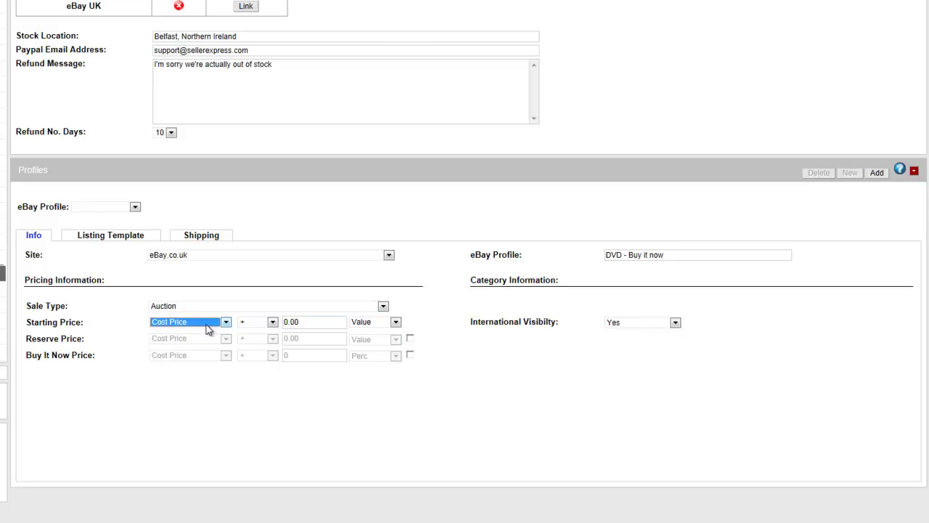
{"action": "left_click", "coordinate": [265, 324]}
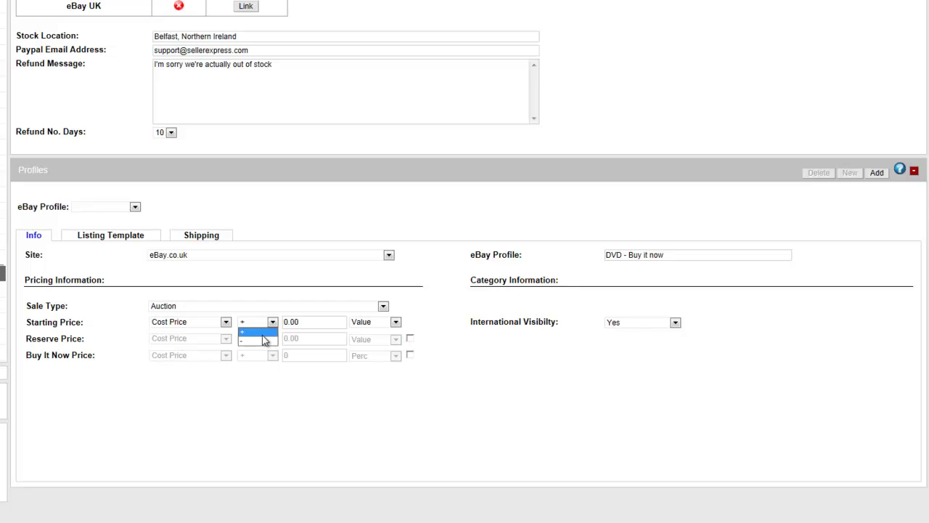
{"action": "left_click", "coordinate": [269, 331]}
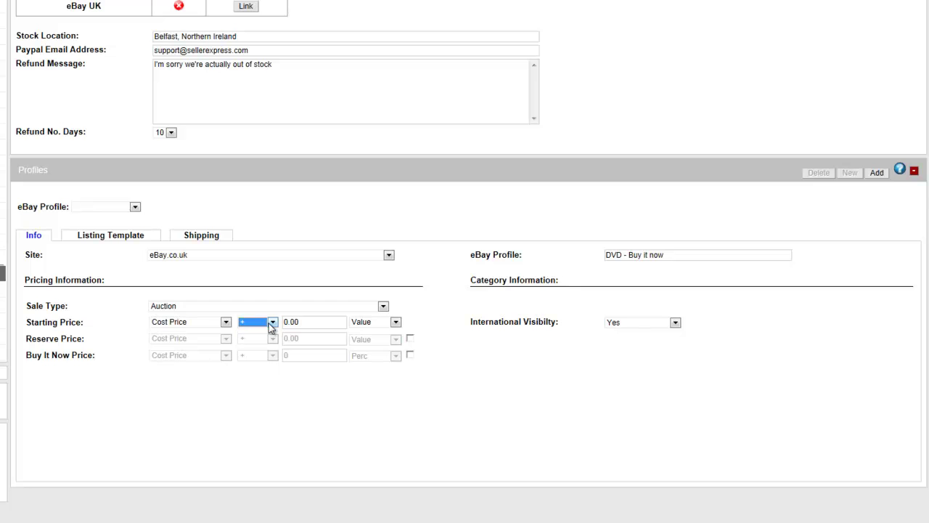
{"action": "left_click", "coordinate": [370, 322]}
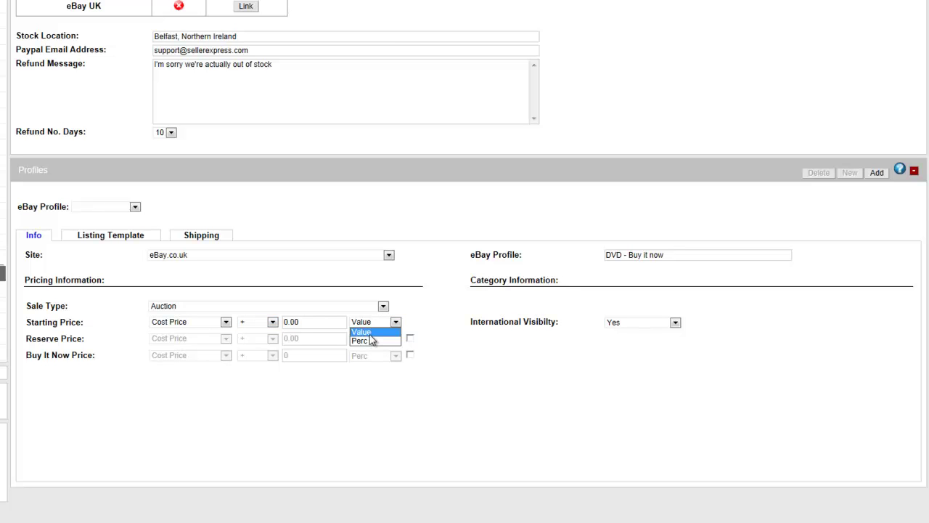
{"action": "left_click", "coordinate": [370, 336]}
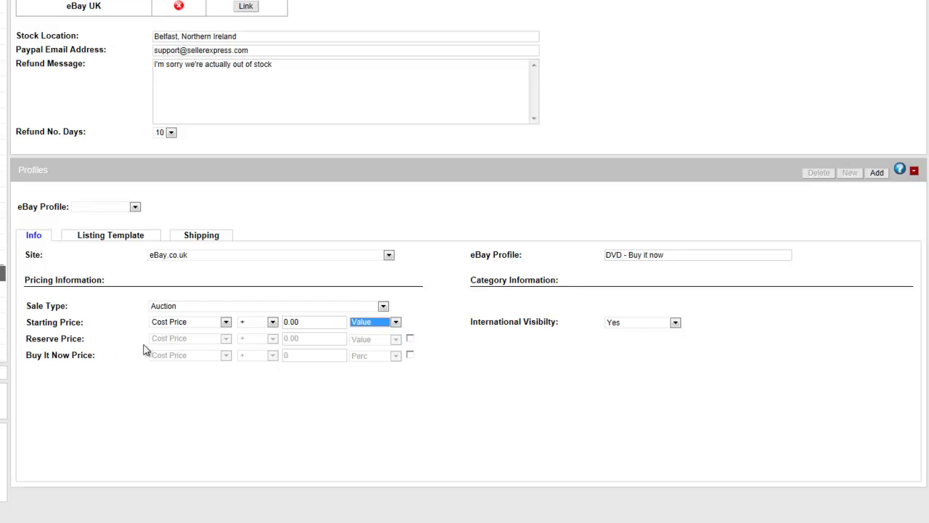
- Leave the Reserve and Buy It Now prices disabled
{"action": "left_click", "coordinate": [411, 339]}
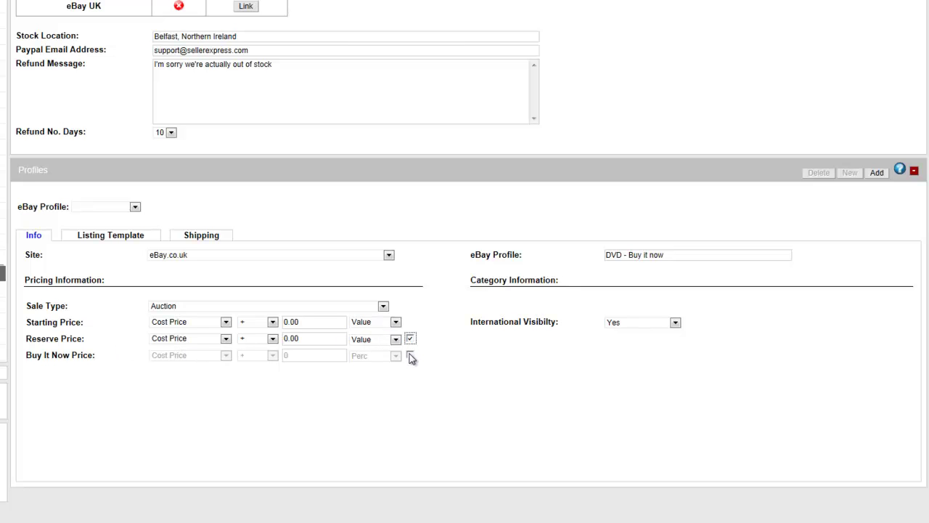
{"action": "left_click", "coordinate": [410, 356]}
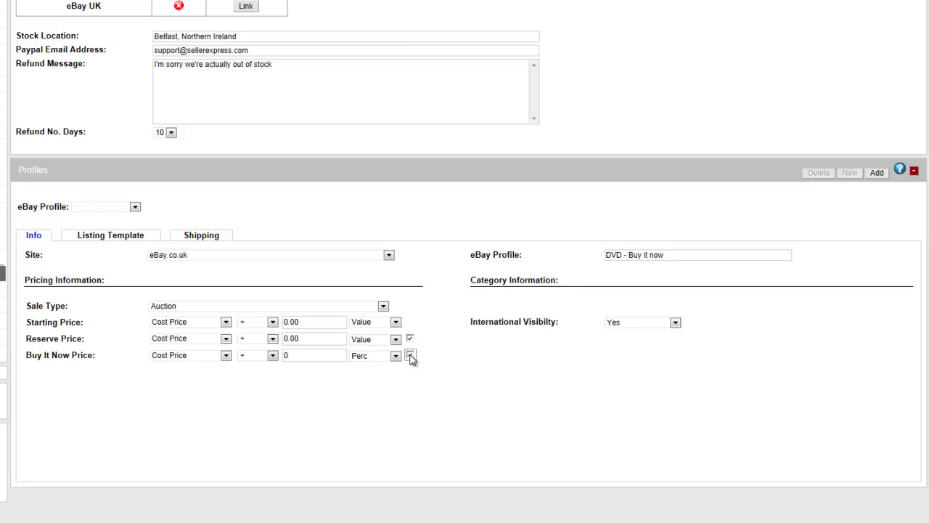
{"action": "left_click", "coordinate": [226, 358]}
{"action": "left_click", "coordinate": [222, 365]}
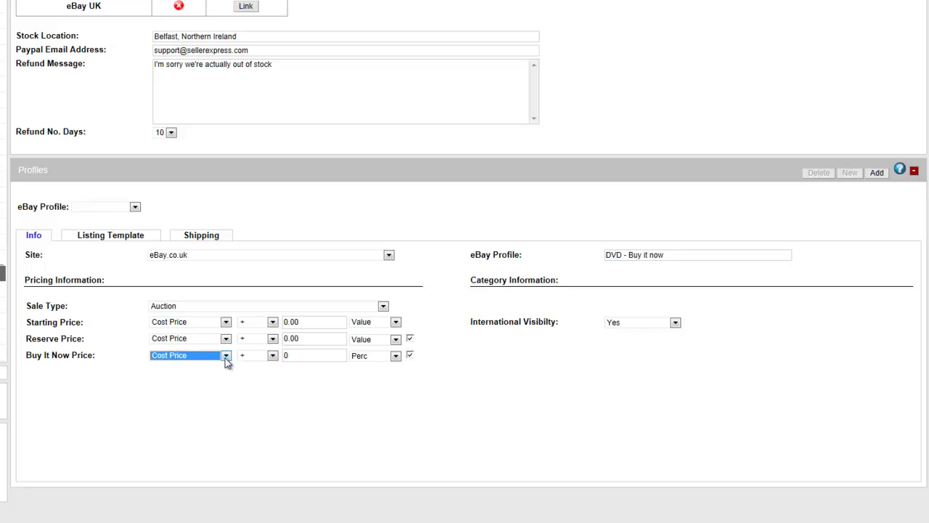
{"action": "left_click", "coordinate": [410, 357]}
{"action": "left_click", "coordinate": [410, 356]}
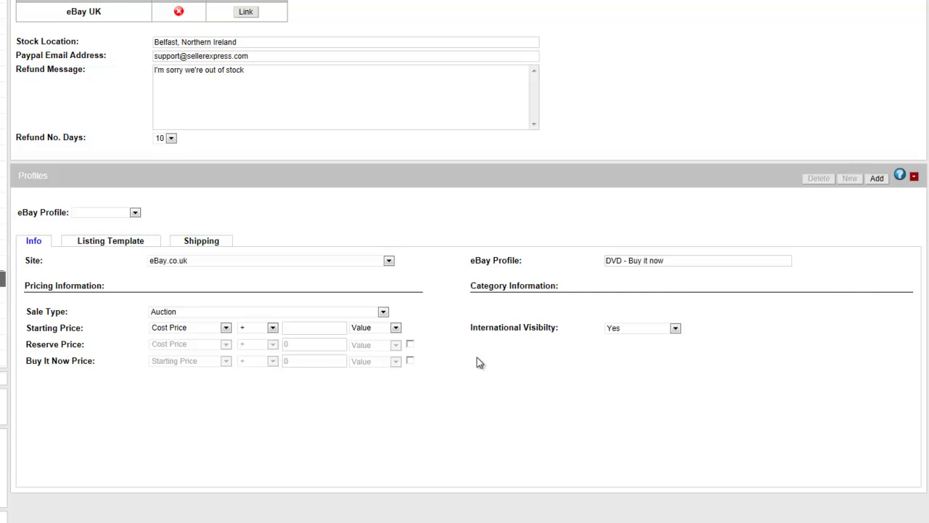
- Keep International Visibility set to Yes
{"action": "left_click", "coordinate": [637, 329]}
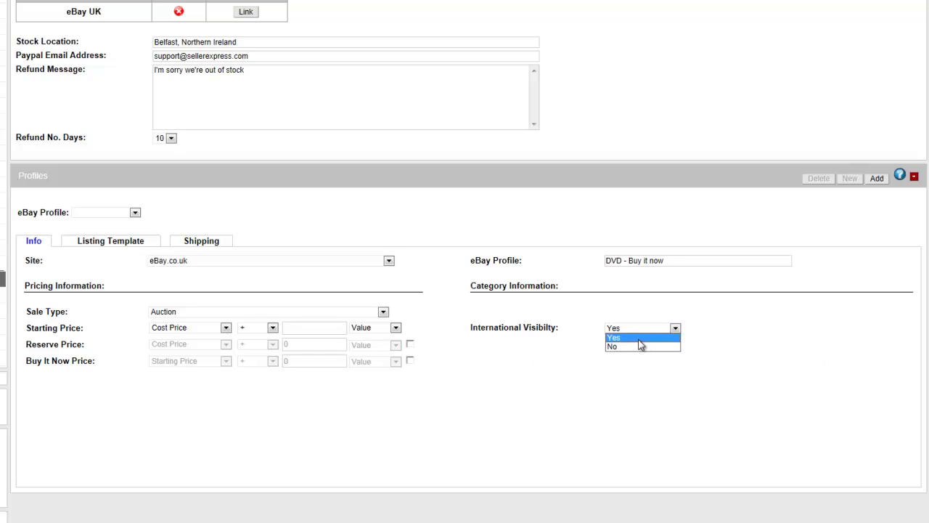
{"action": "left_click", "coordinate": [647, 331]}
{"action": "left_click", "coordinate": [459, 325]}
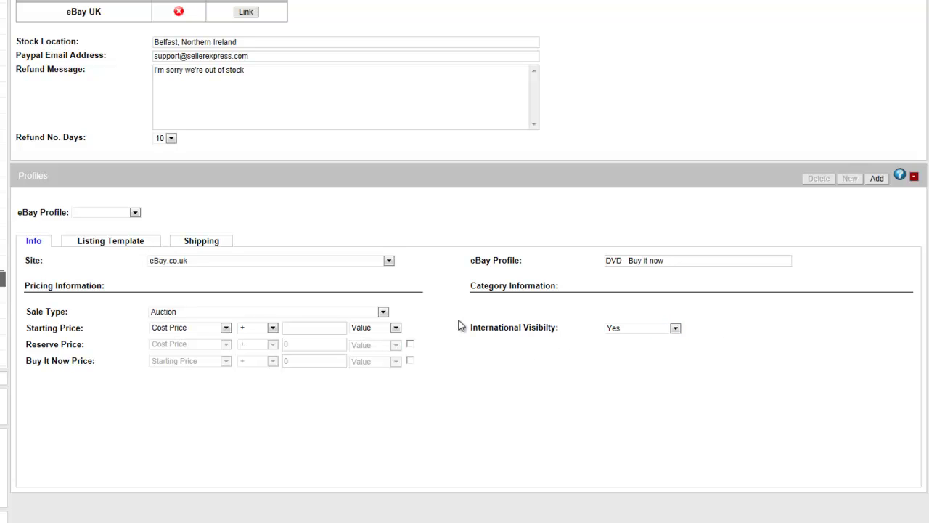
- Load the default SellerExpress item template on the Listing Template tab and view its HTML source
{"action": "left_click", "coordinate": [100, 248]}
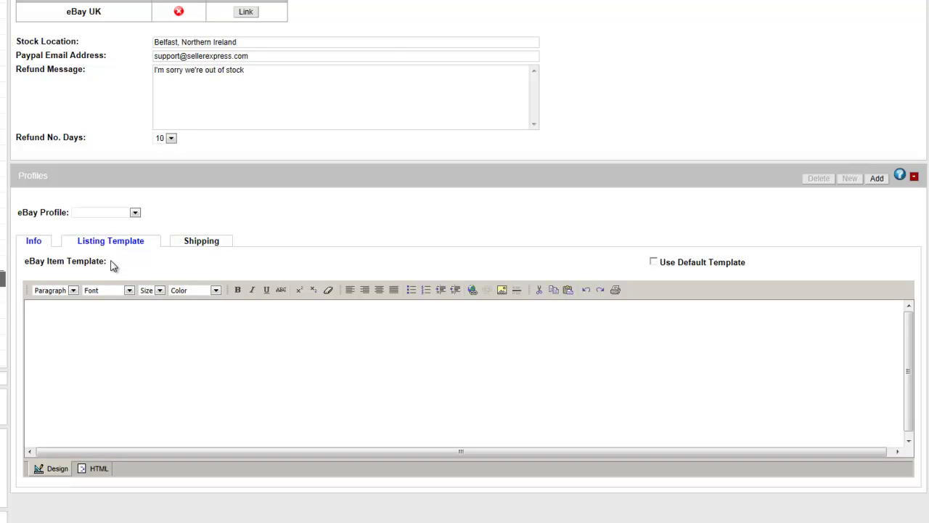
{"action": "left_click", "coordinate": [231, 355]}
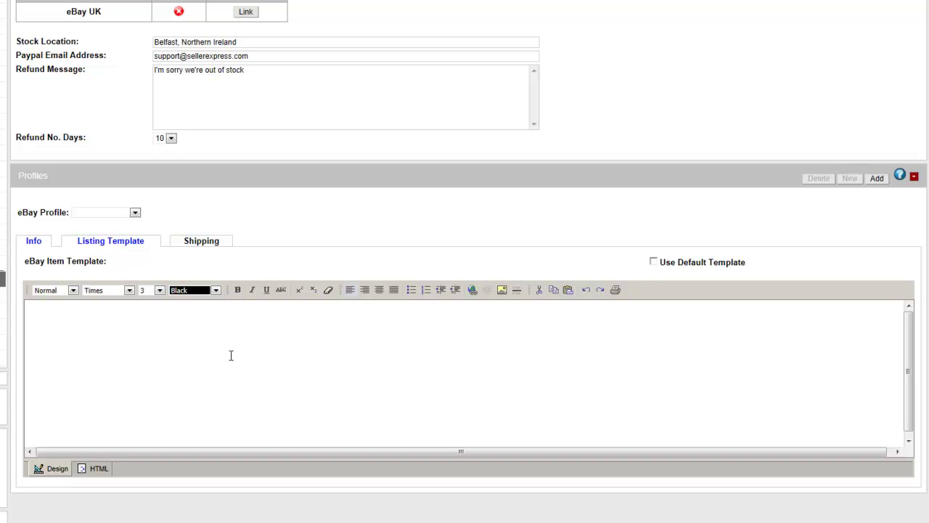
{"action": "left_click", "coordinate": [653, 263]}
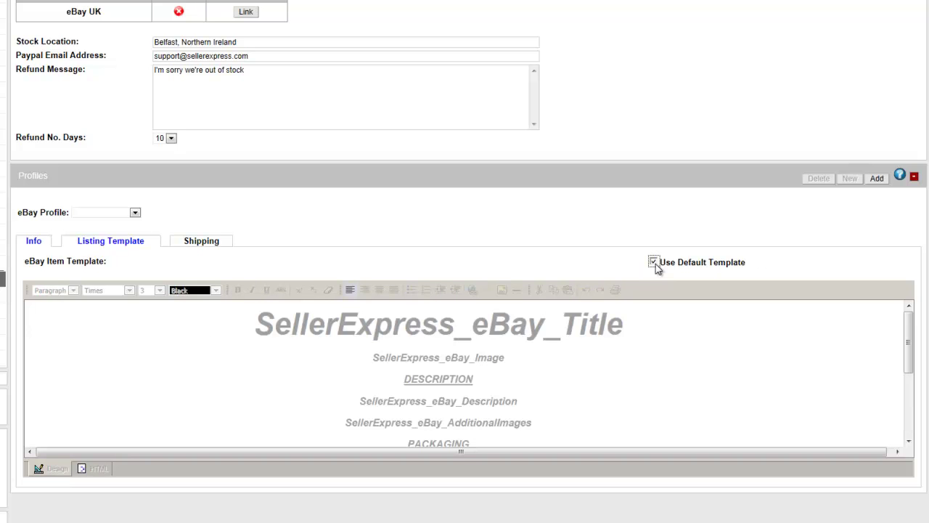
{"action": "left_click", "coordinate": [653, 263]}
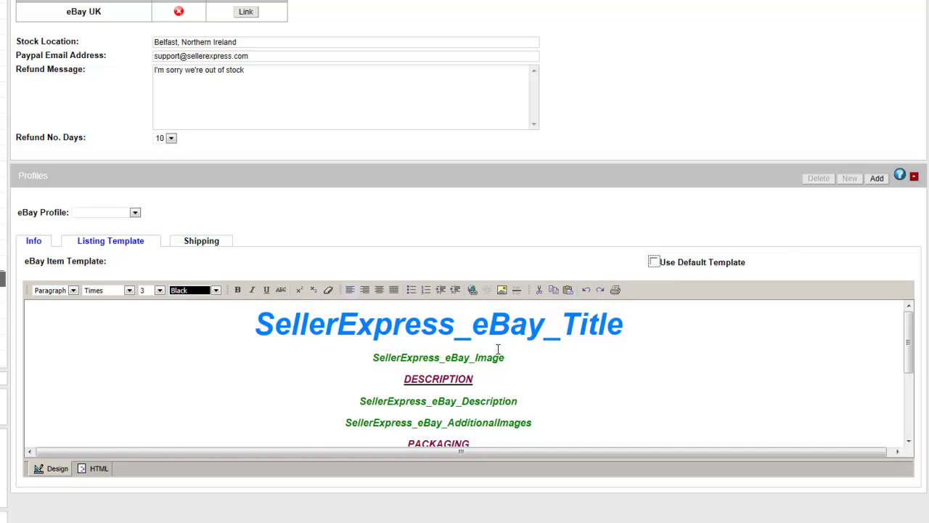
{"action": "scroll", "coordinate": [498, 349], "scroll_direction": "down", "scroll_amount": 5}
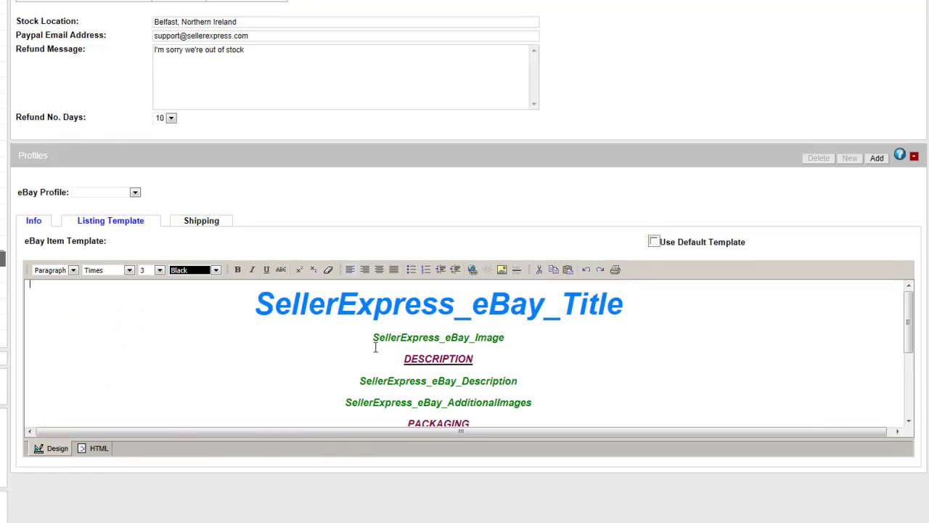
{"action": "left_click", "coordinate": [86, 449]}
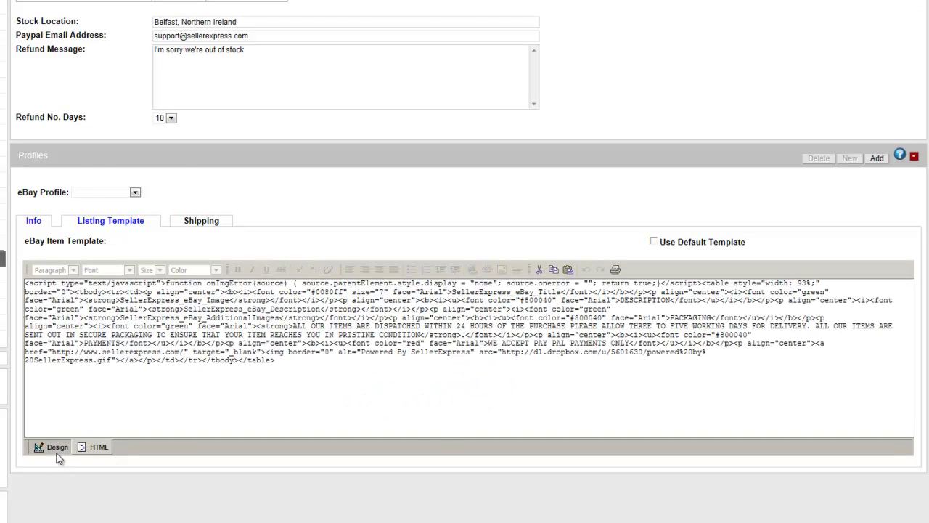
- Set Royal Mail 1st Class Standard domestic postage at 1.00 and Standard Int'l Postage internationally
{"action": "left_click", "coordinate": [58, 452]}
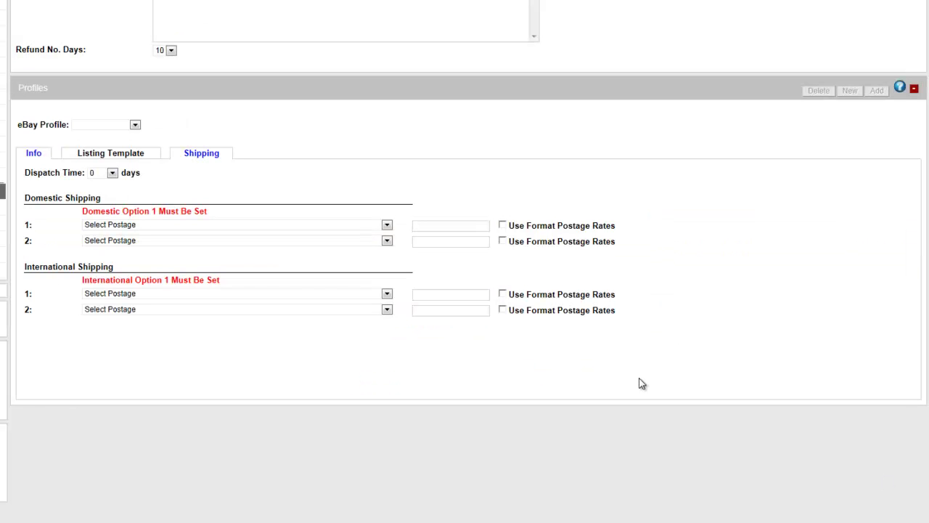
{"action": "left_click", "coordinate": [387, 226]}
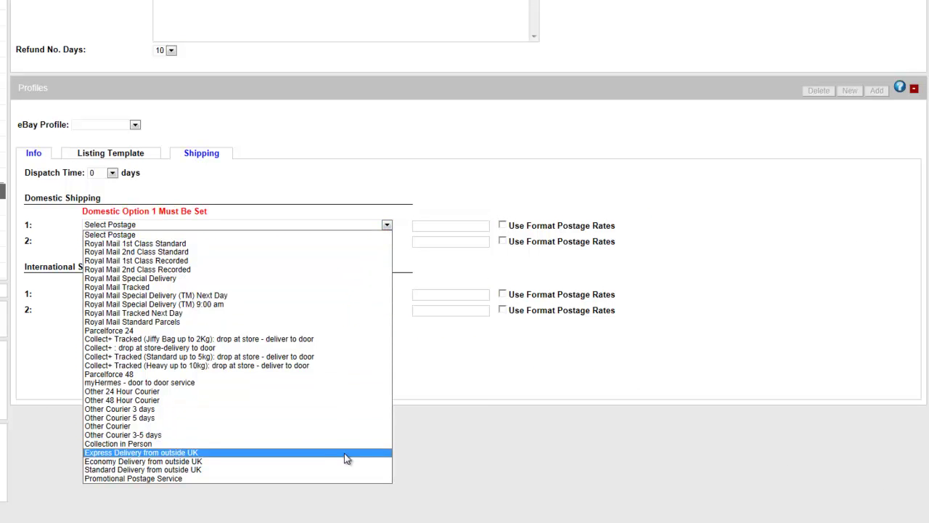
{"action": "left_click", "coordinate": [356, 244]}
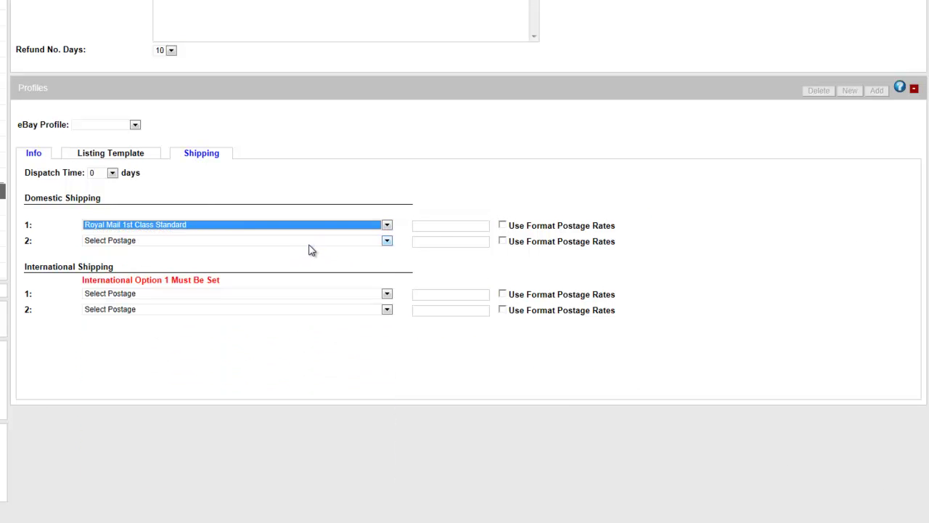
{"action": "left_click", "coordinate": [447, 228]}
{"action": "type", "text": "1.00"}
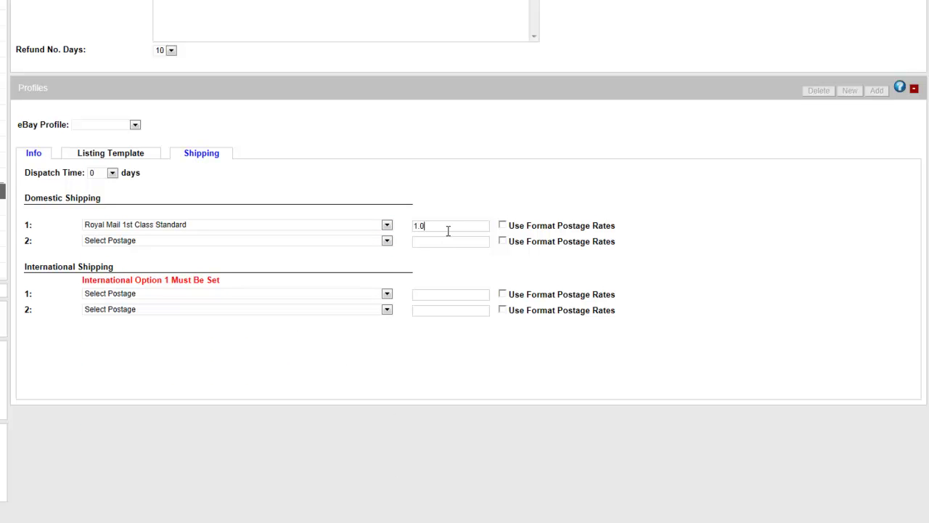
{"action": "left_click", "coordinate": [503, 225]}
{"action": "left_click", "coordinate": [503, 226]}
{"action": "left_click", "coordinate": [364, 244]}
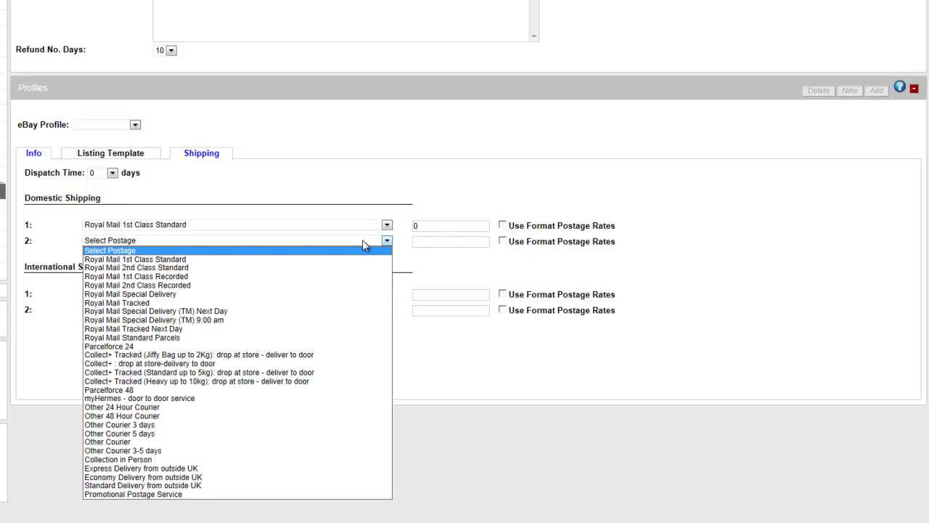
{"action": "left_click", "coordinate": [363, 239]}
{"action": "left_click", "coordinate": [371, 298]}
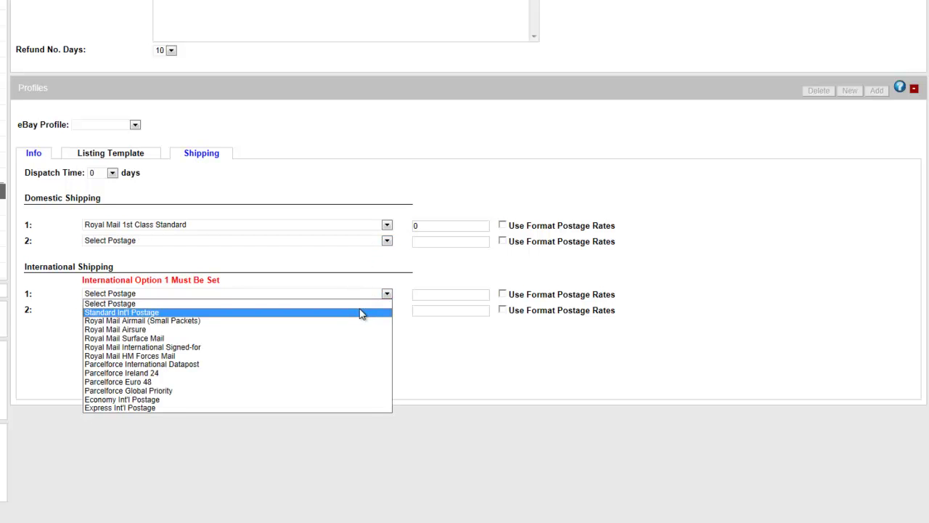
{"action": "left_click", "coordinate": [361, 312]}
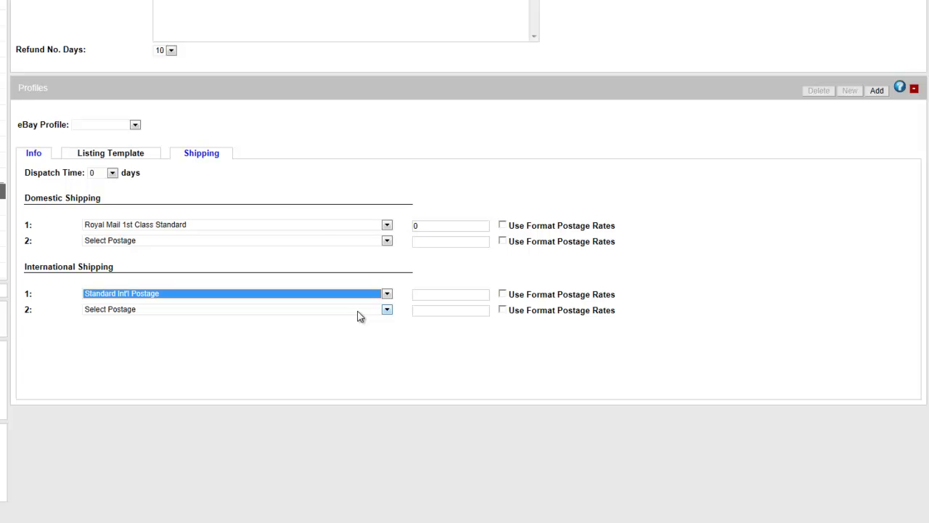
- Set the dispatch time to 5 days and add the profile
{"action": "left_click", "coordinate": [113, 174]}
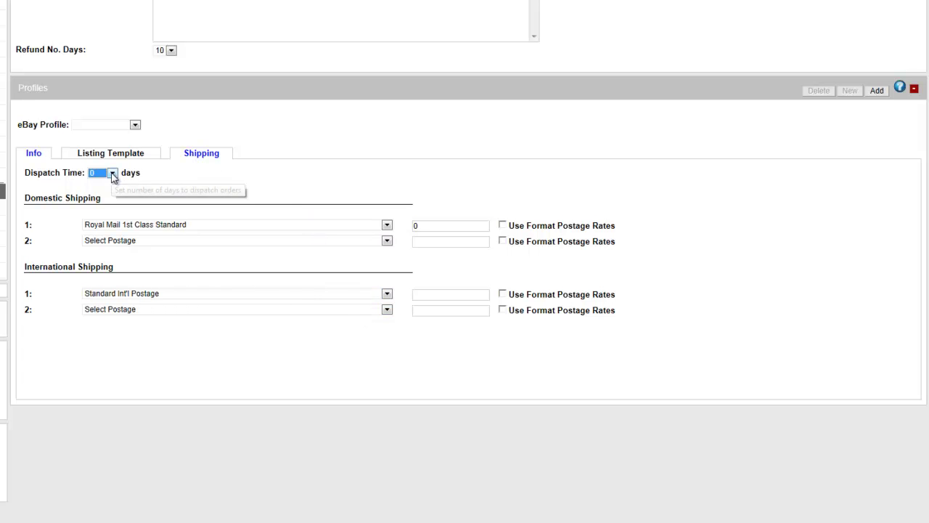
{"action": "left_click", "coordinate": [113, 173]}
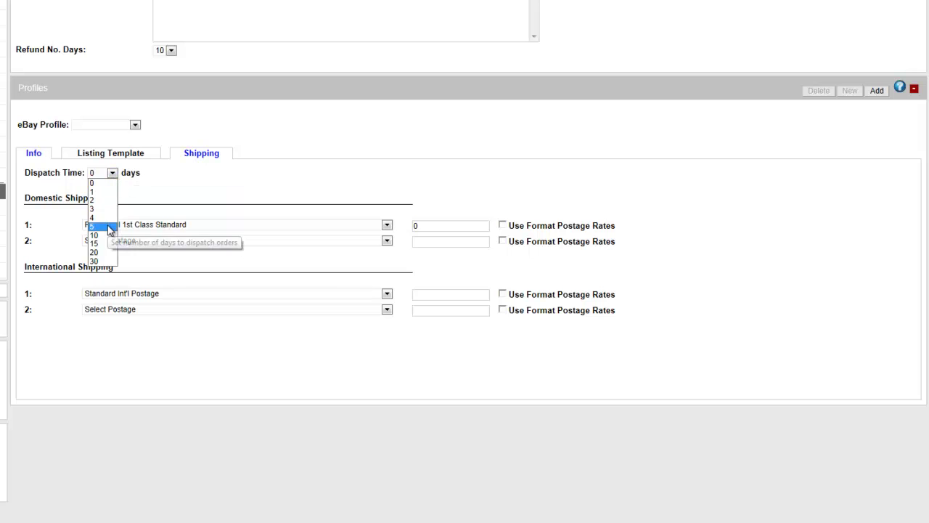
{"action": "left_click", "coordinate": [109, 227]}
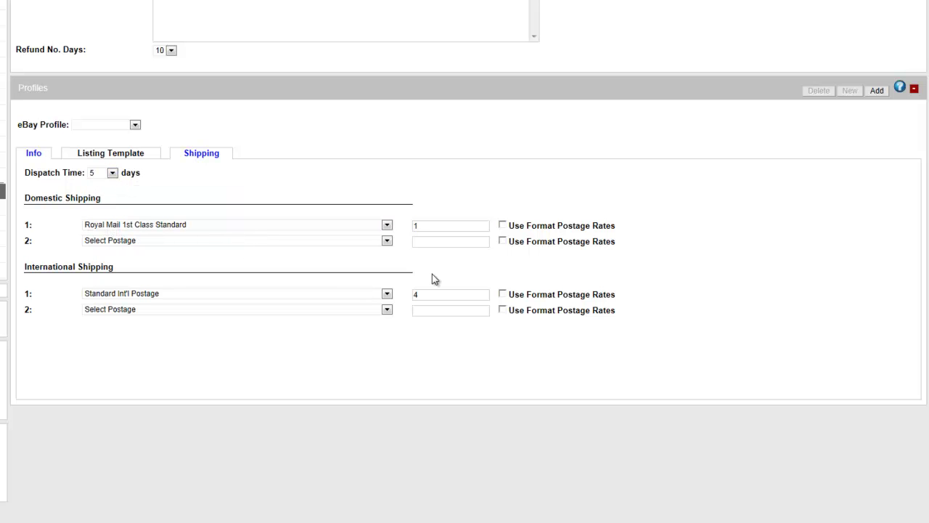
{"action": "left_click", "coordinate": [877, 91]}
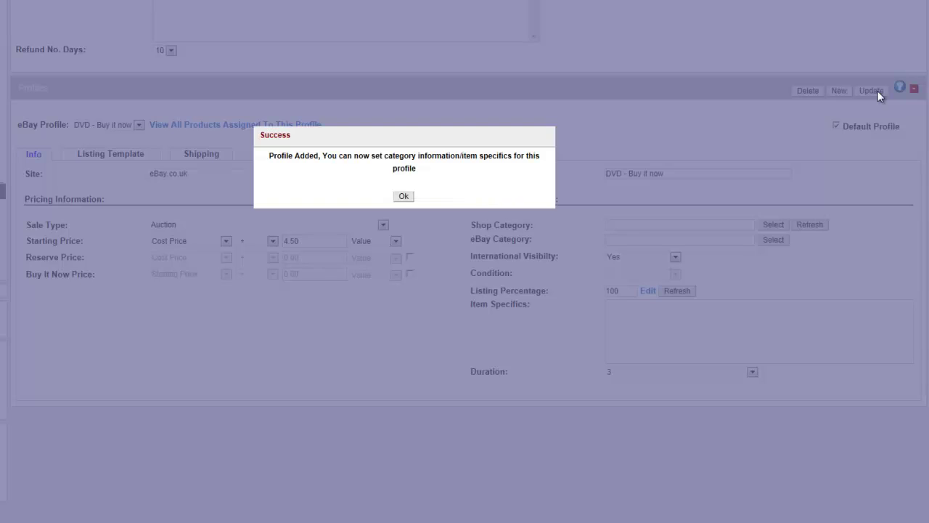
- Choose the eBay category DVD Film & TV -> DVDs
{"action": "left_click", "coordinate": [402, 197]}
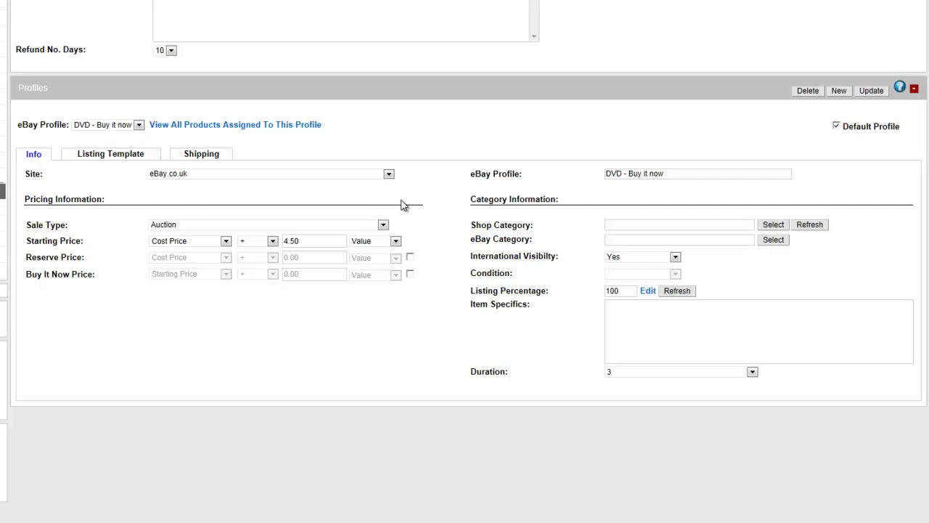
{"action": "left_click", "coordinate": [777, 241]}
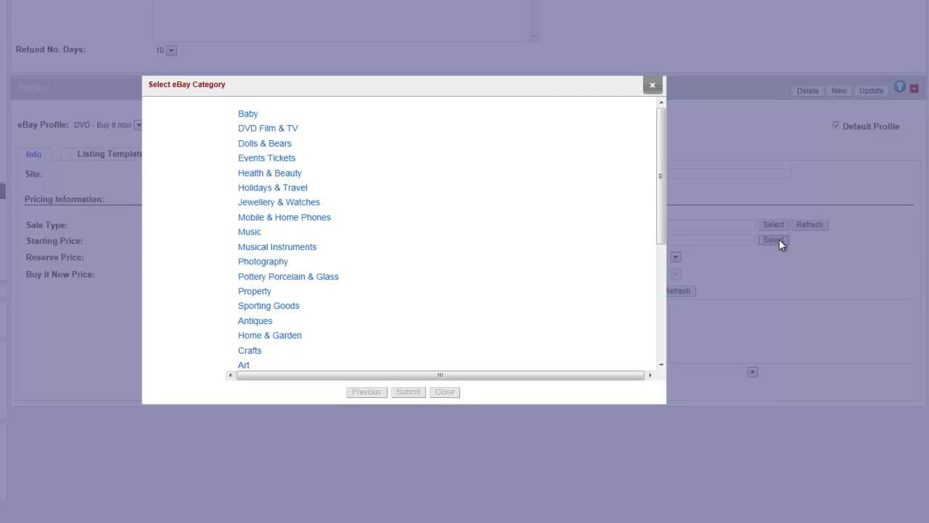
{"action": "left_click", "coordinate": [276, 130]}
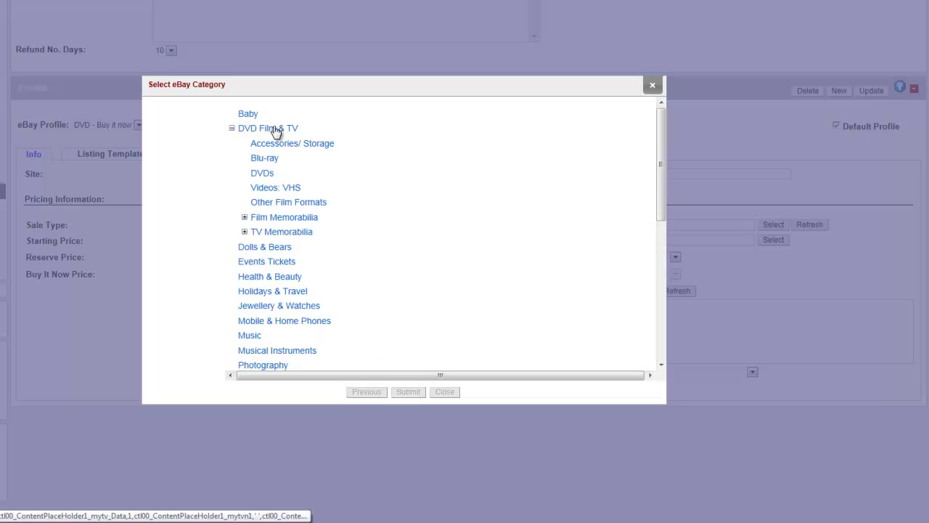
{"action": "left_click", "coordinate": [265, 174]}
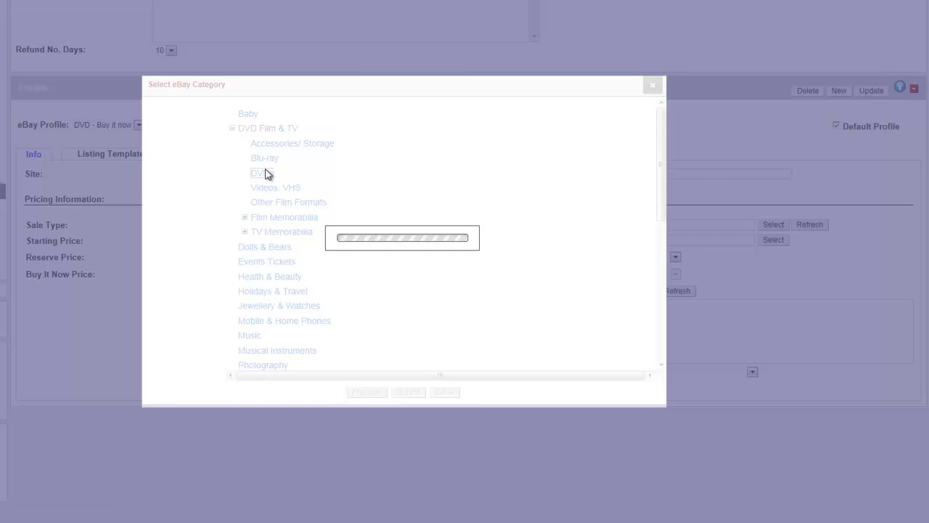
- Set genres Comedy and Travel with Widescreen display format, and submit the category
{"action": "left_click", "coordinate": [363, 174]}
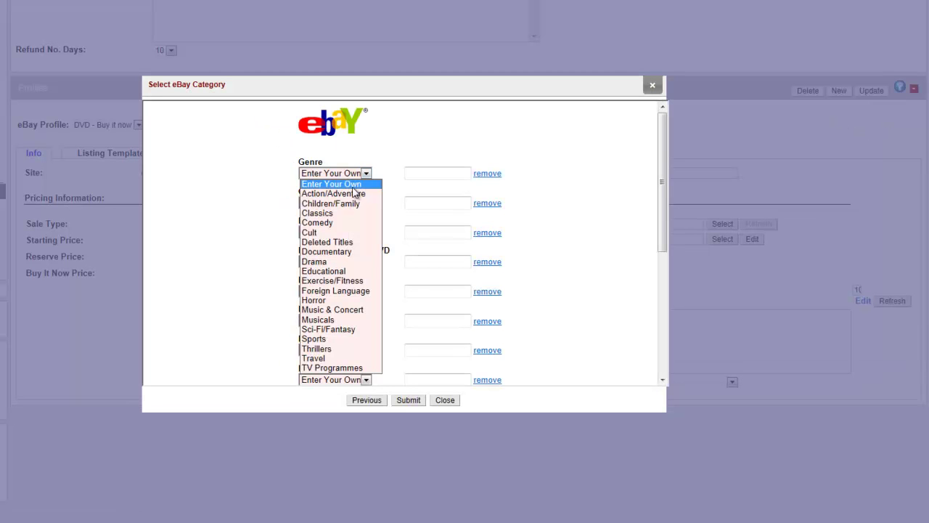
{"action": "left_click", "coordinate": [346, 223]}
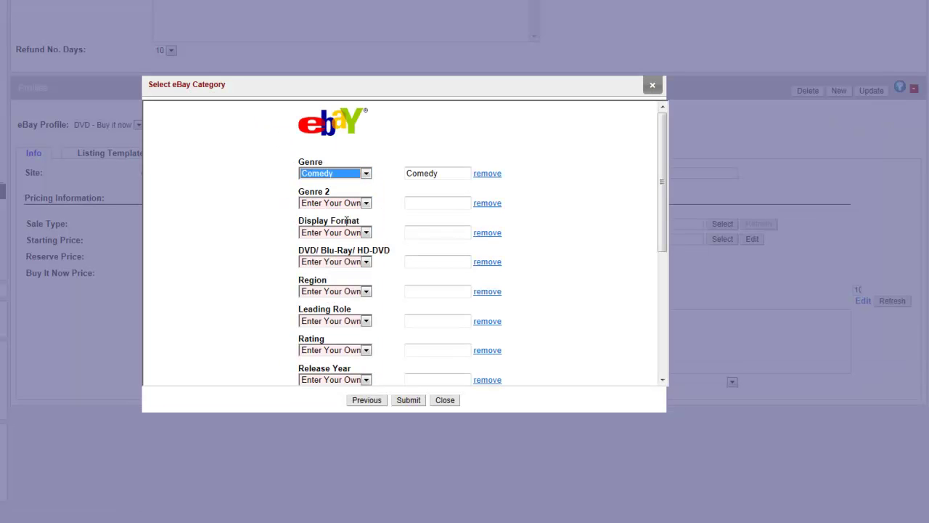
{"action": "left_click", "coordinate": [360, 204]}
{"action": "left_click", "coordinate": [363, 398]}
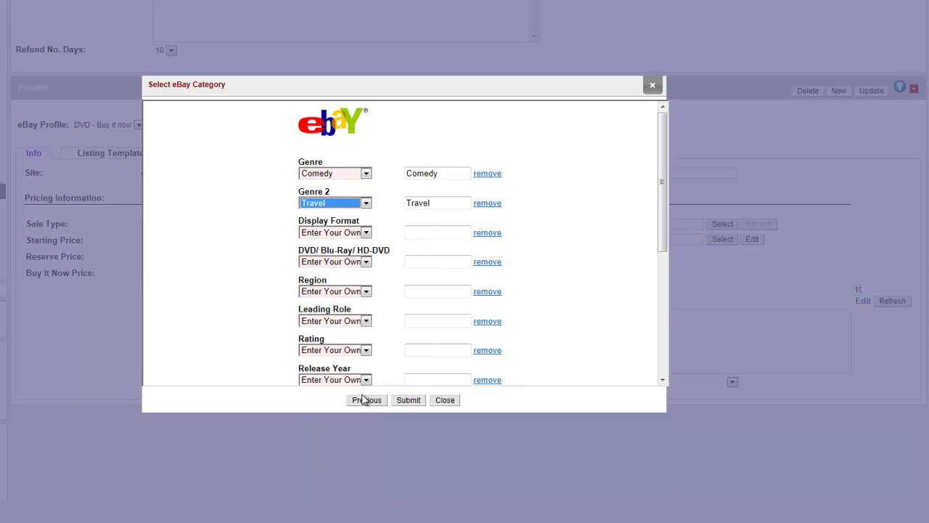
{"action": "left_click", "coordinate": [366, 232]}
{"action": "left_click", "coordinate": [354, 267]}
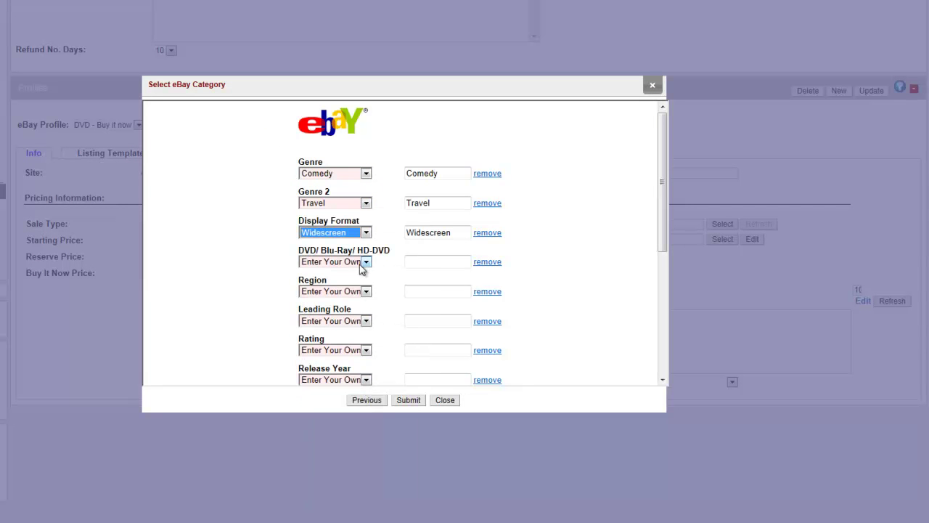
{"action": "left_click", "coordinate": [408, 400]}
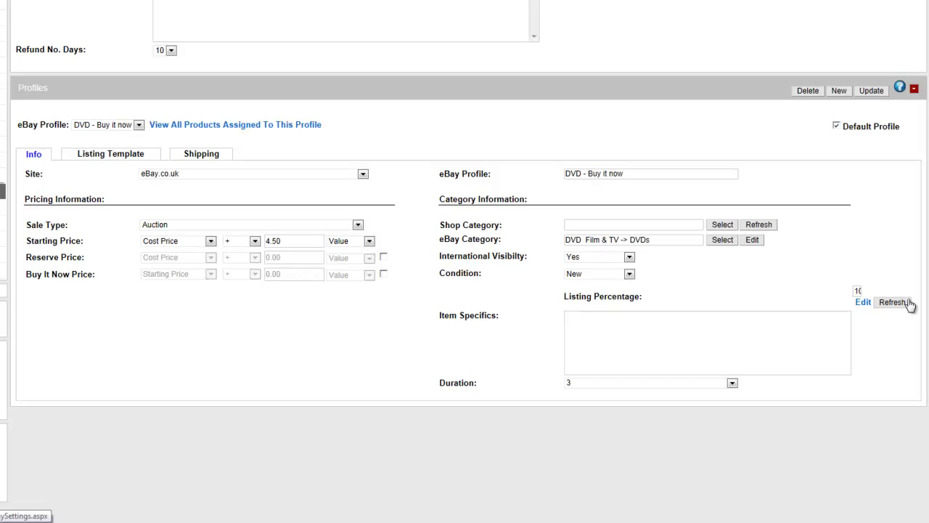
- Set condition New and a 3-day duration, then update the 'DVD - Buy it now' profile
{"action": "left_click", "coordinate": [593, 275]}
{"action": "left_click", "coordinate": [595, 284]}
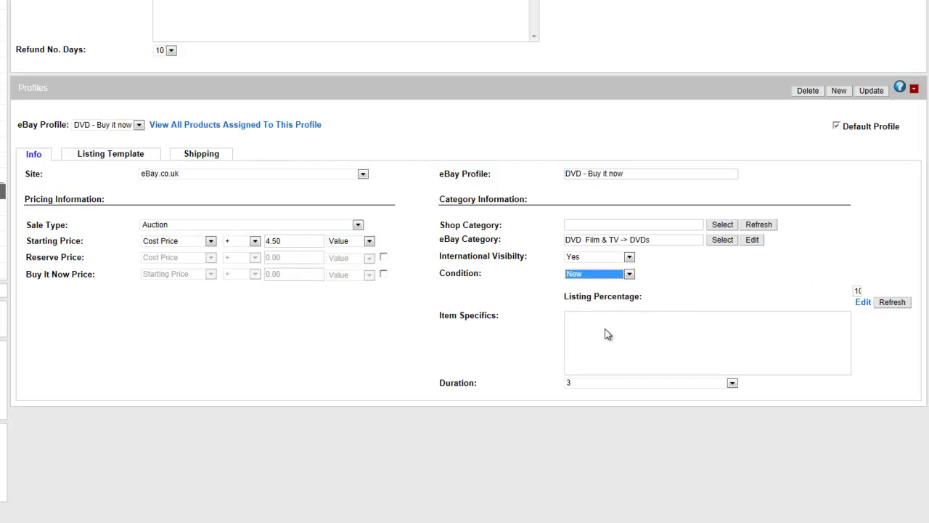
{"action": "left_click", "coordinate": [602, 387]}
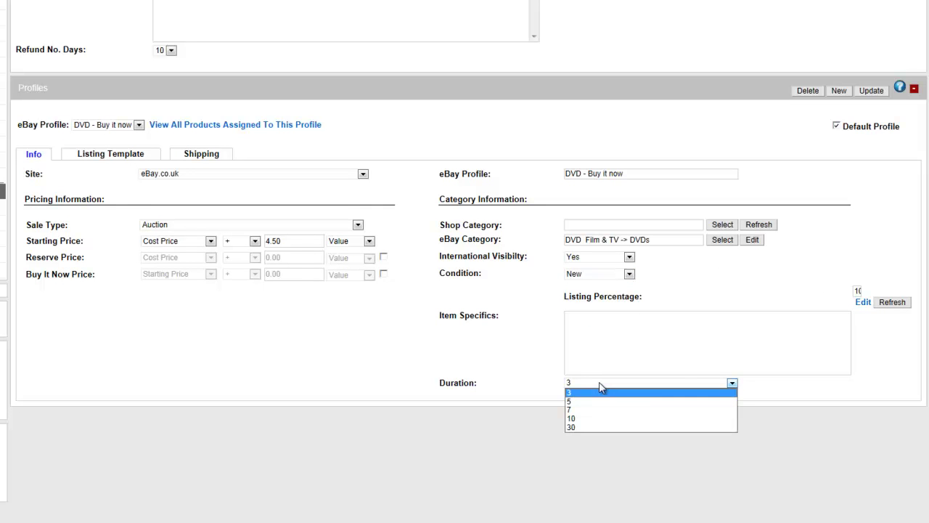
{"action": "left_click", "coordinate": [601, 388]}
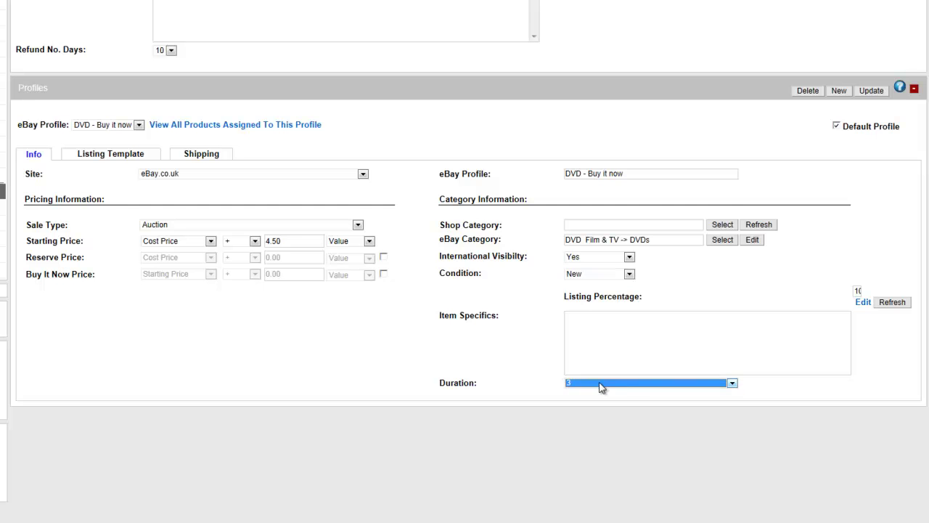
{"action": "left_click", "coordinate": [874, 93]}
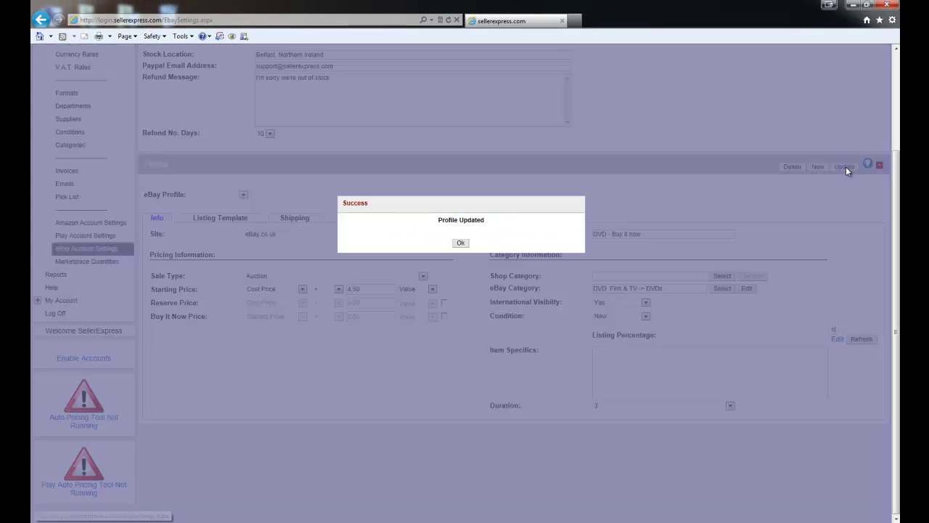